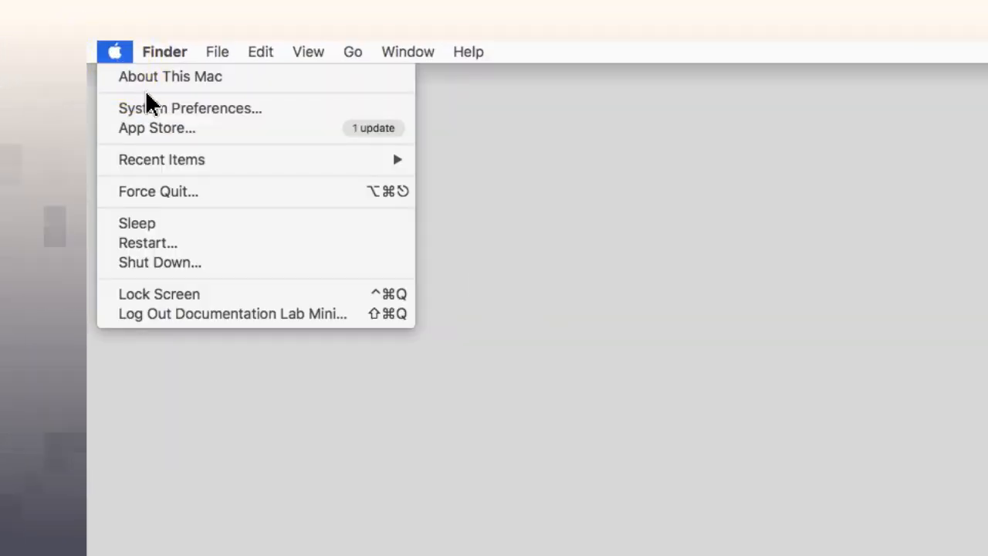
- Launch Epson Printer Utility for the ET-2700 from Printers & Scanners' Options & Supplies Utility pane
click(162, 104)
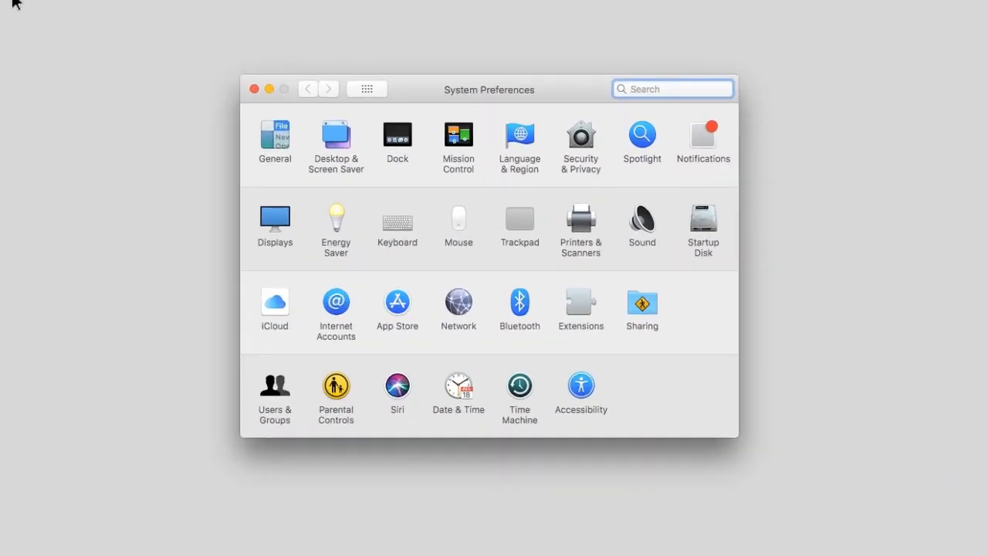
click(580, 222)
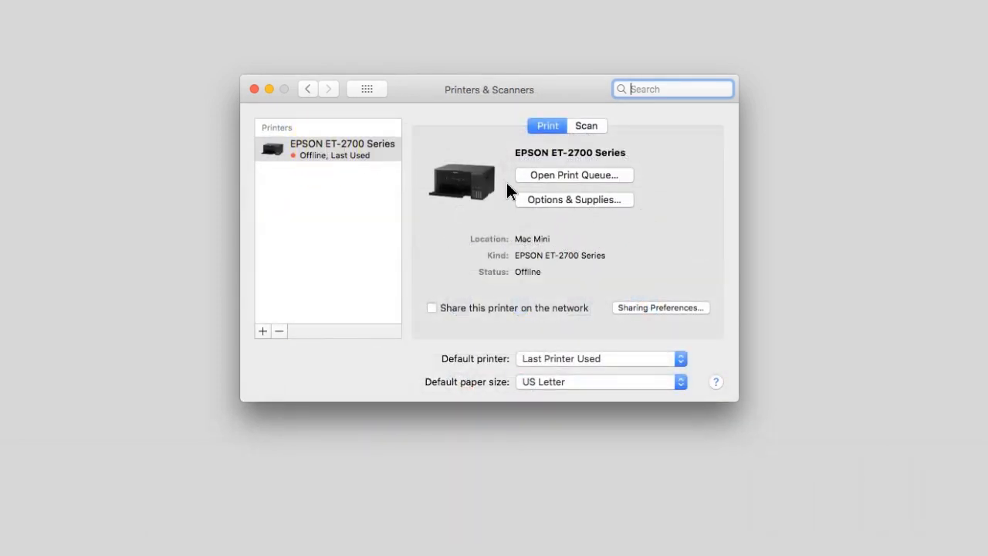
click(580, 199)
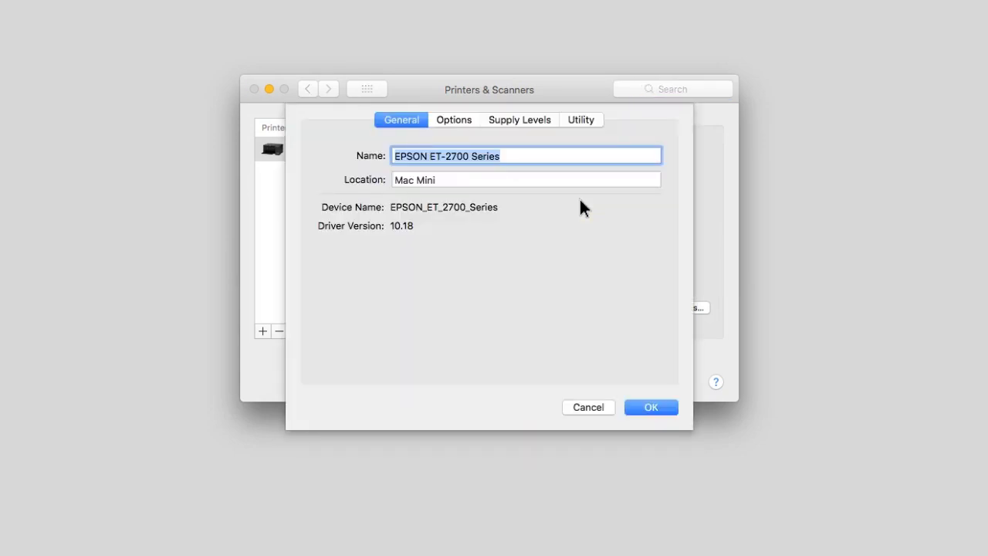
click(581, 120)
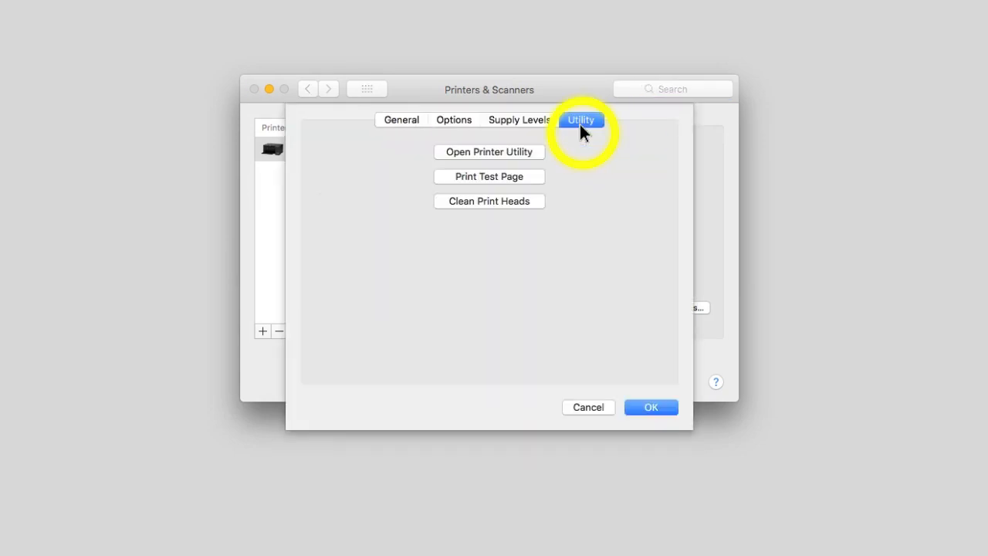
click(495, 151)
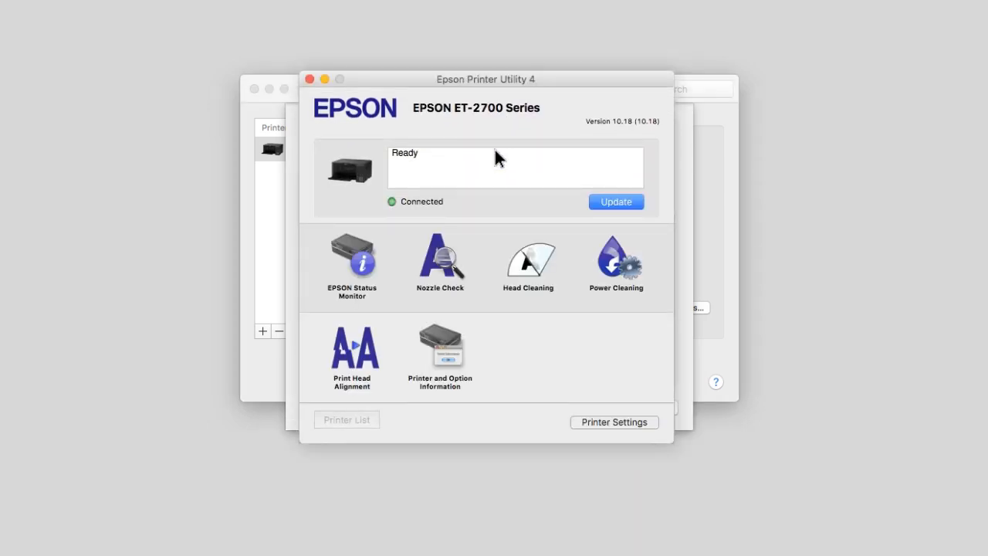
- Print a nozzle check pattern, then proceed to the Head Cleaning screen
click(440, 258)
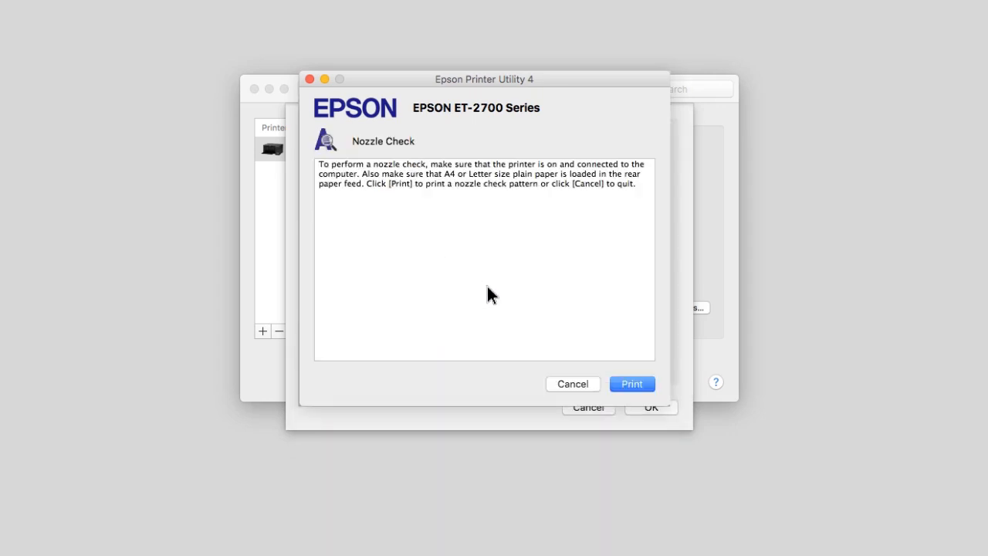
click(631, 384)
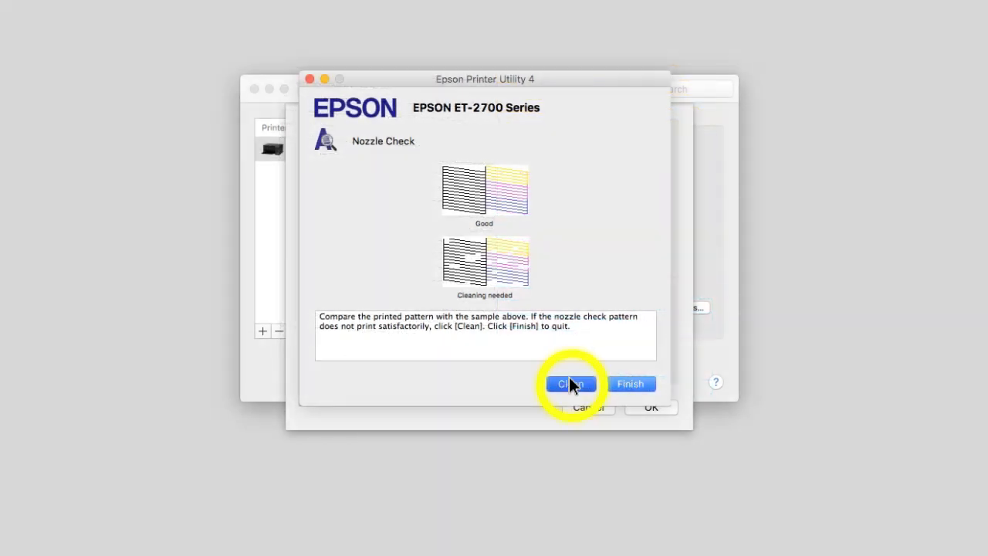
click(571, 384)
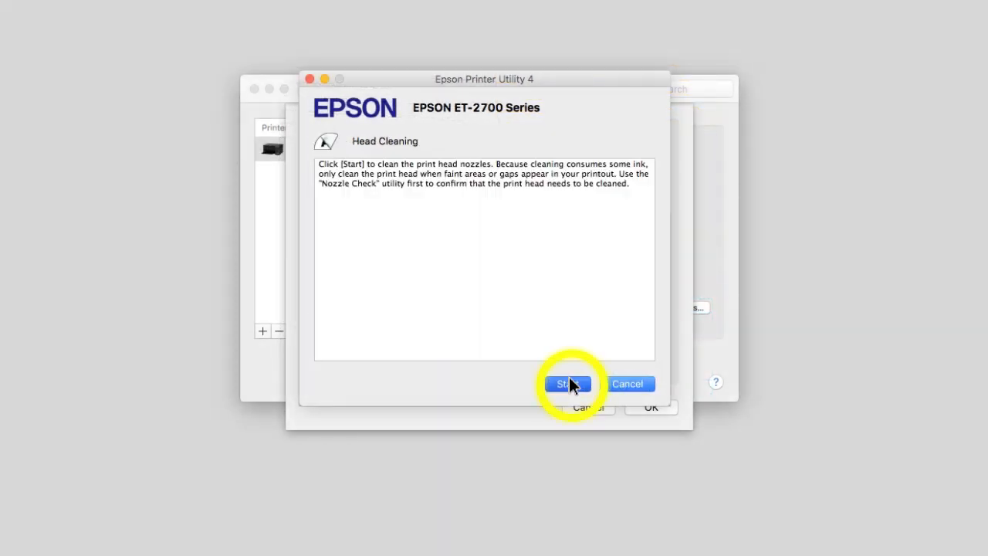
- Run a head cleaning cycle and print a follow-up nozzle check pattern
click(568, 383)
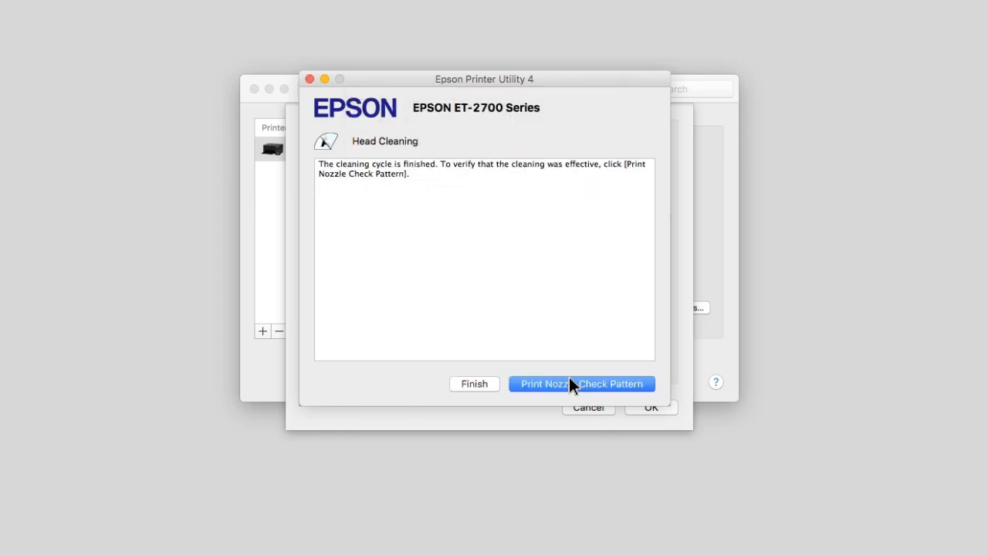
click(569, 384)
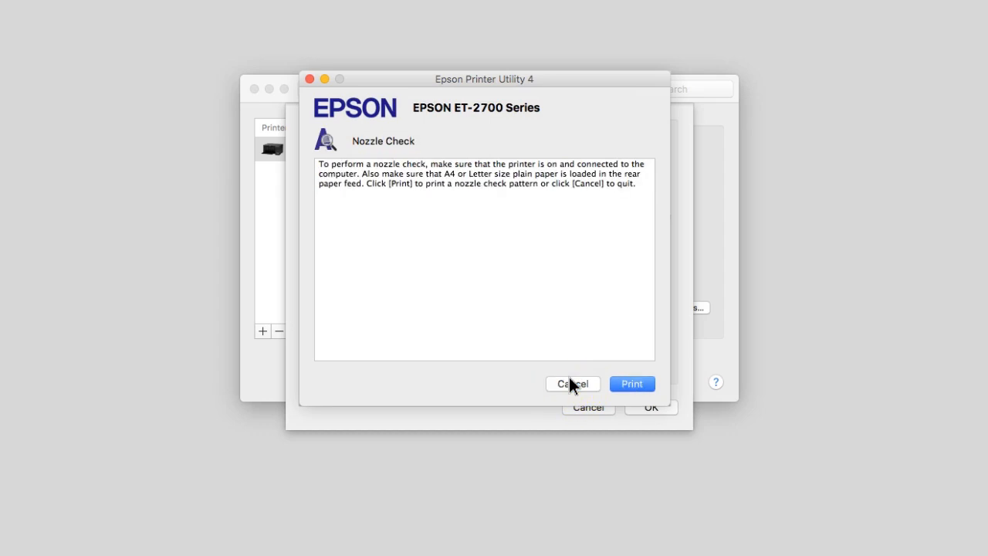
click(631, 384)
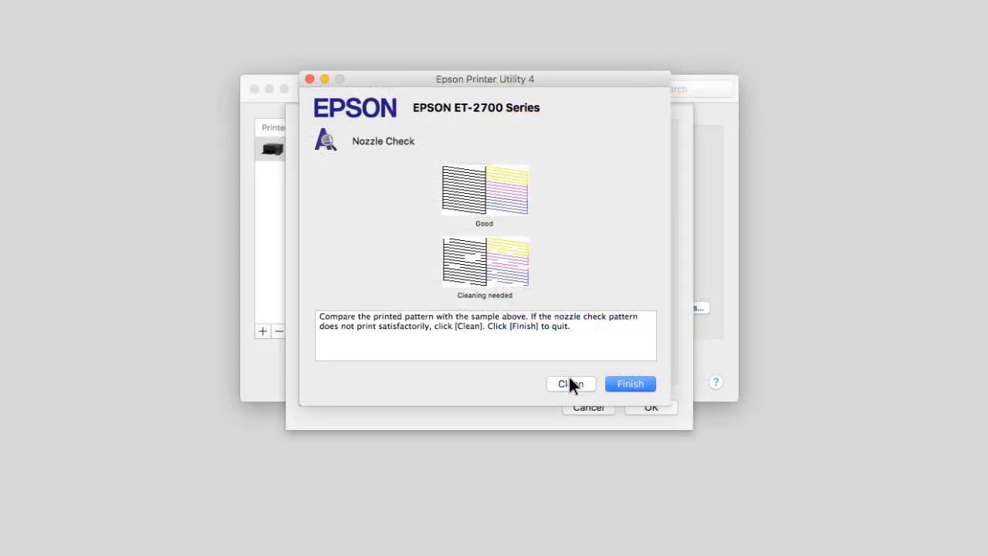
- Run a second head cleaning cycle and print another nozzle check pattern
click(571, 384)
click(569, 384)
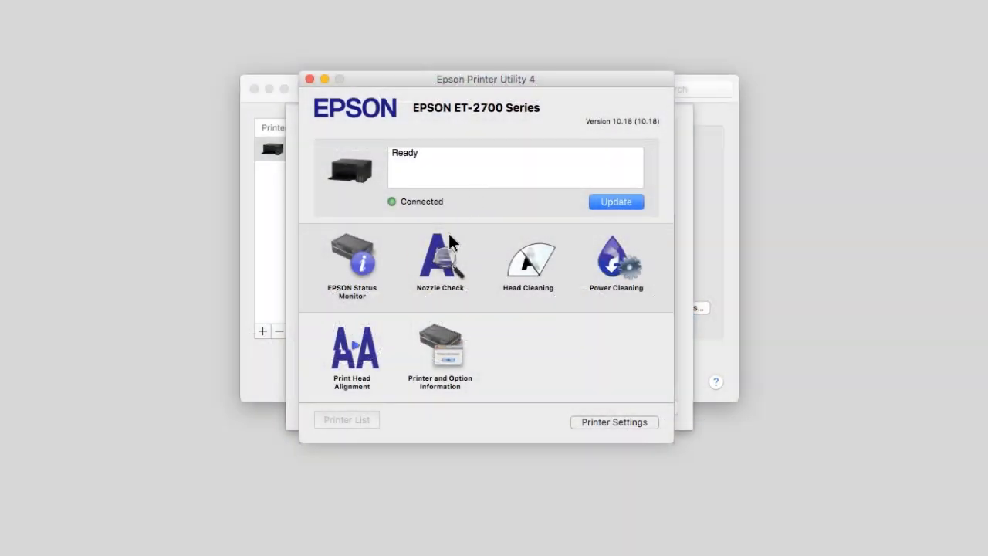
click(440, 263)
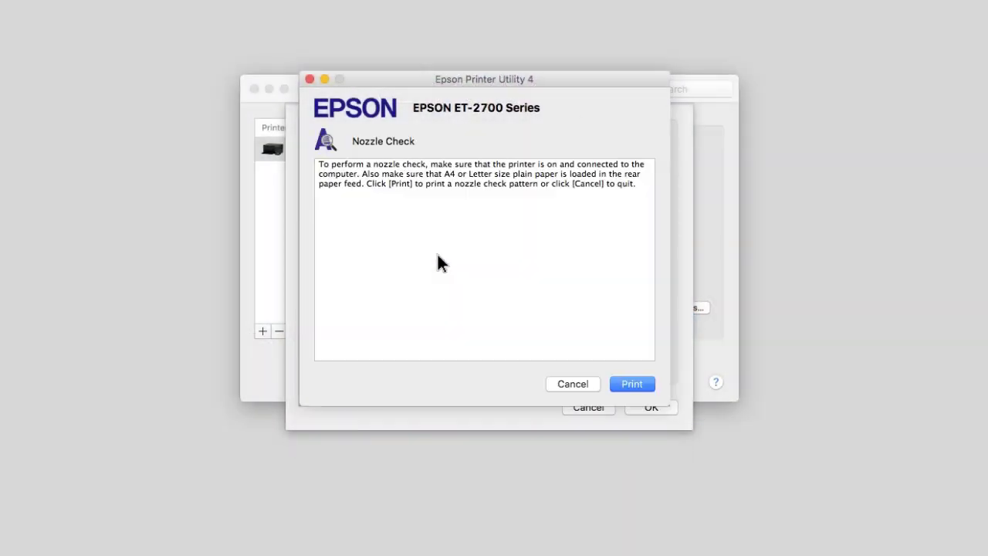
click(632, 383)
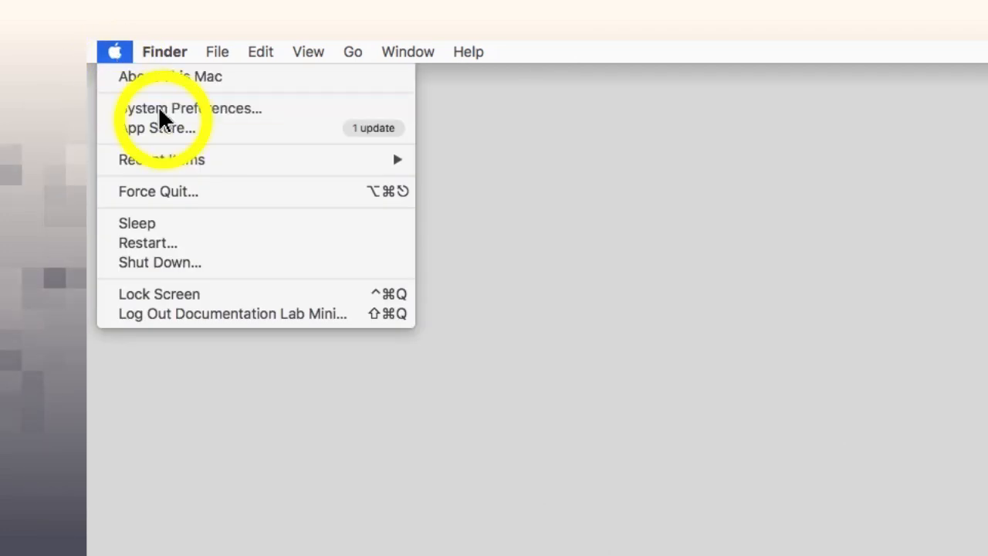
- Reopen Epson Printer Utility for the ET-2700 via Printers & Scanners' Utility pane
click(160, 108)
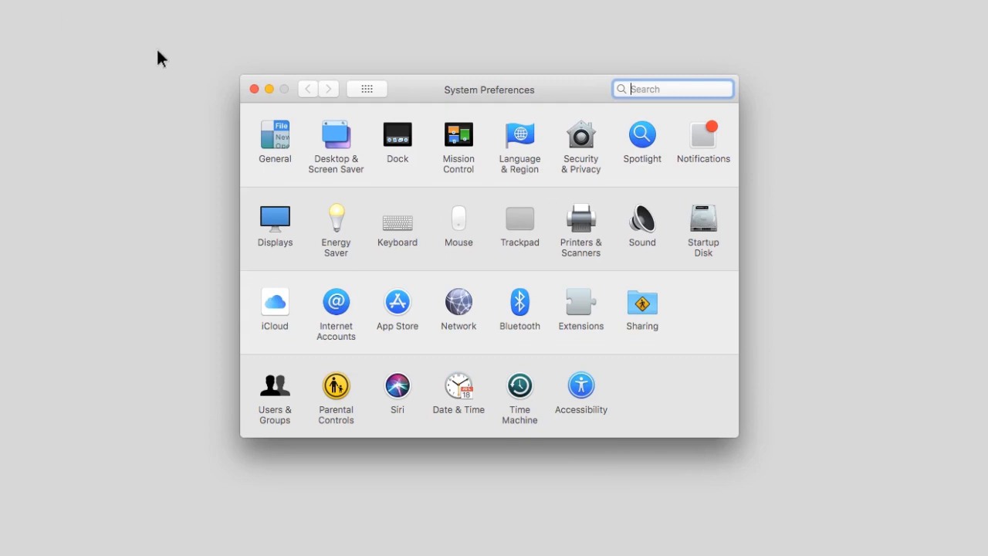
click(583, 222)
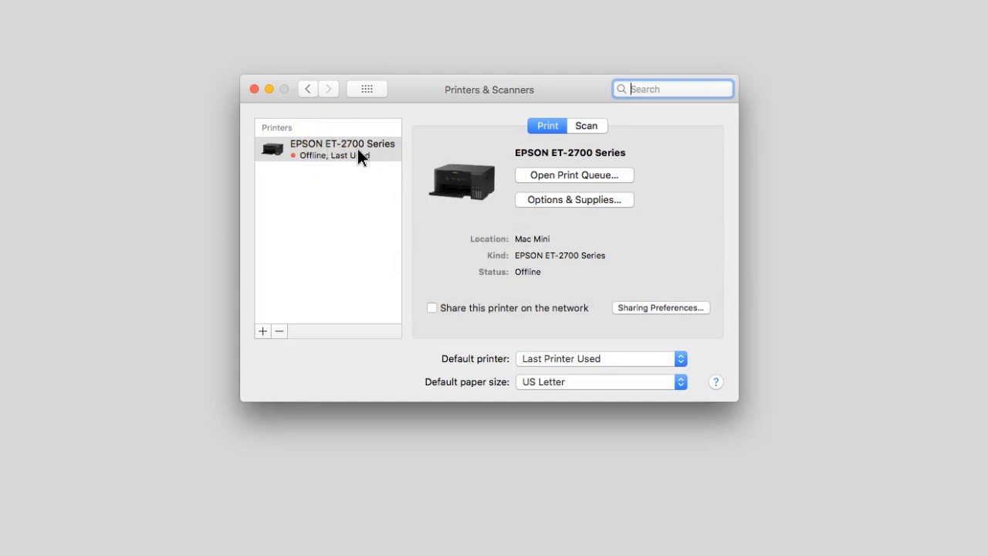
click(580, 199)
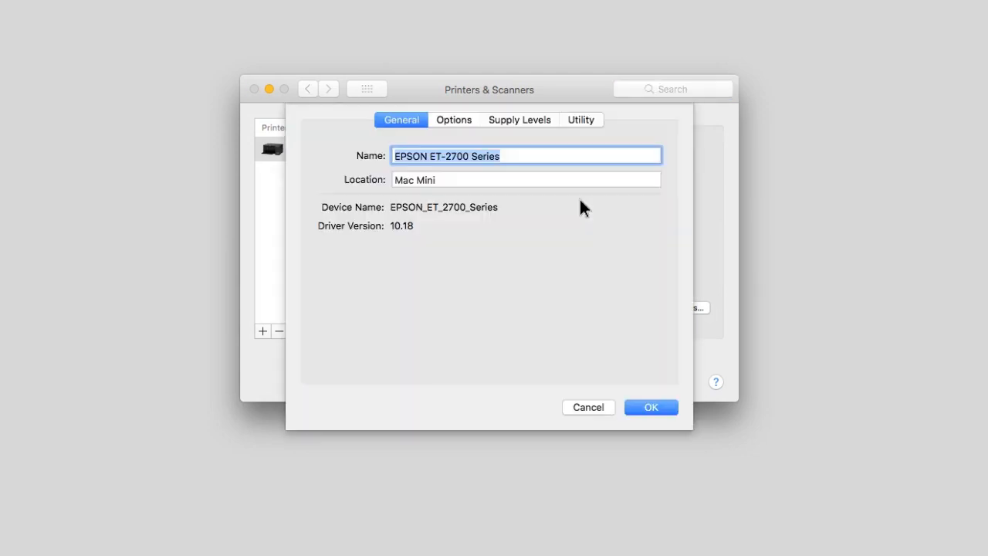
click(580, 120)
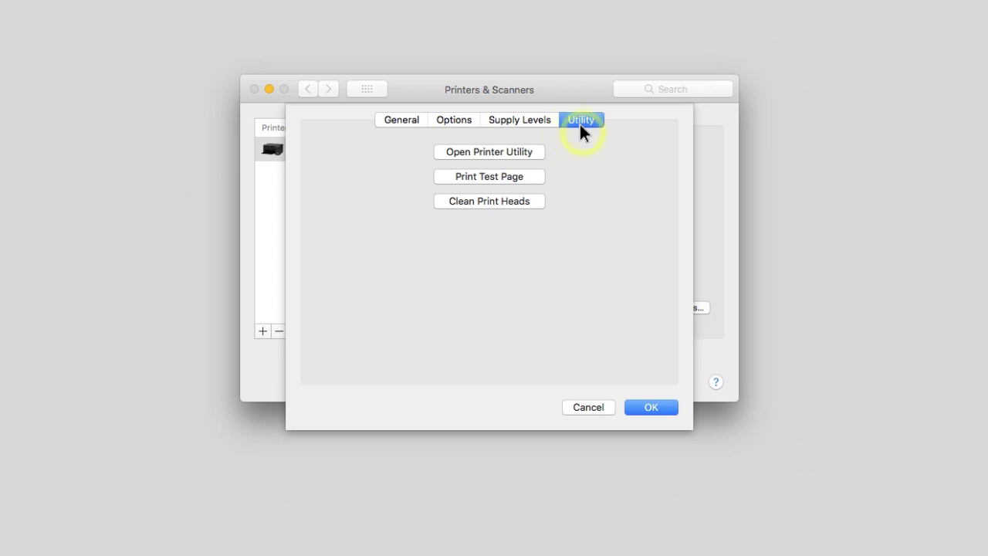
click(495, 152)
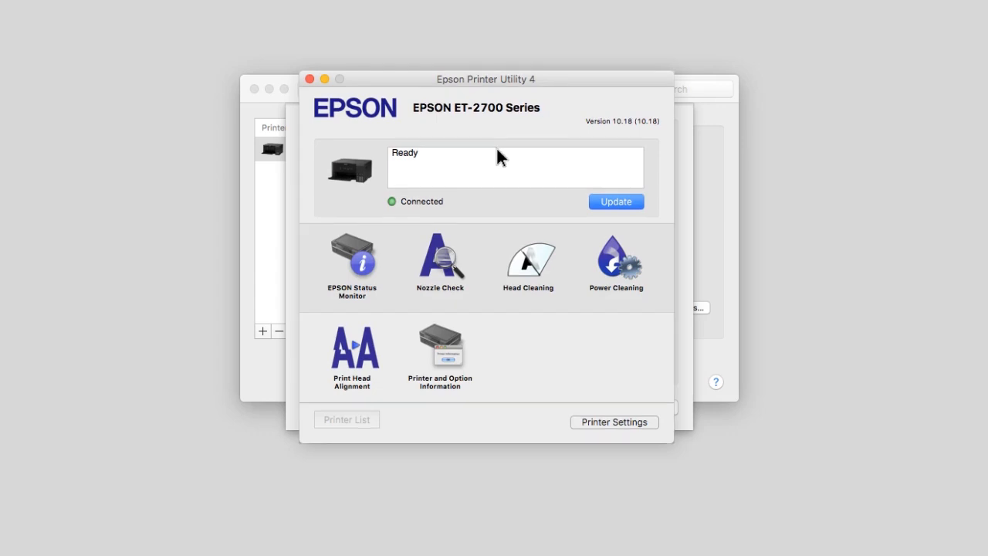
- Begin Power Cleaning and confirm both the sufficient-ink and 12-hour interval acknowledgements
click(610, 255)
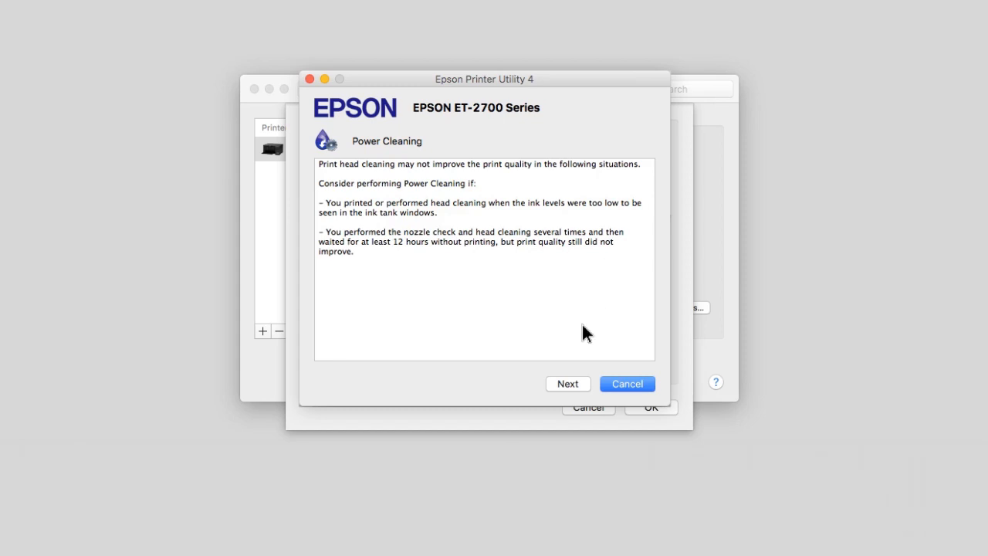
click(567, 383)
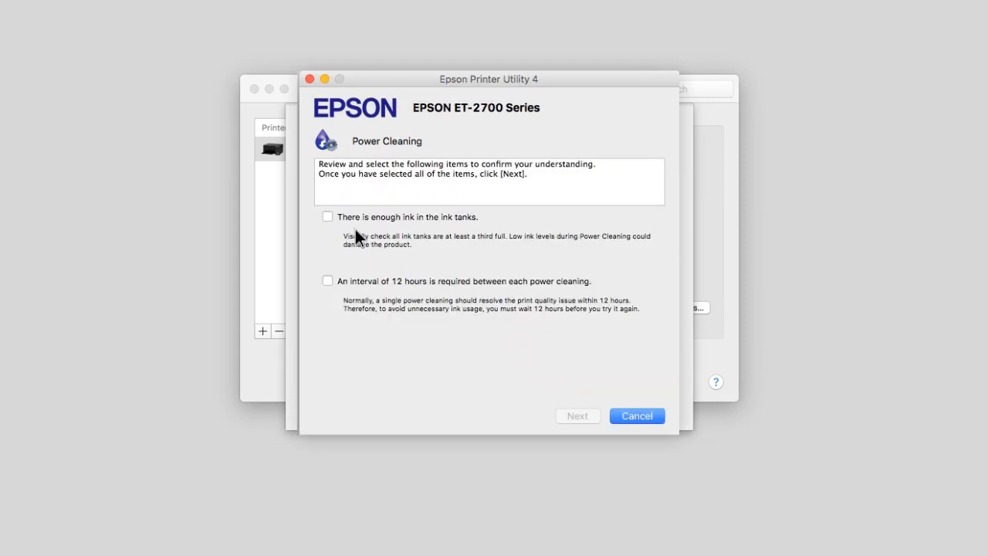
click(328, 217)
click(327, 281)
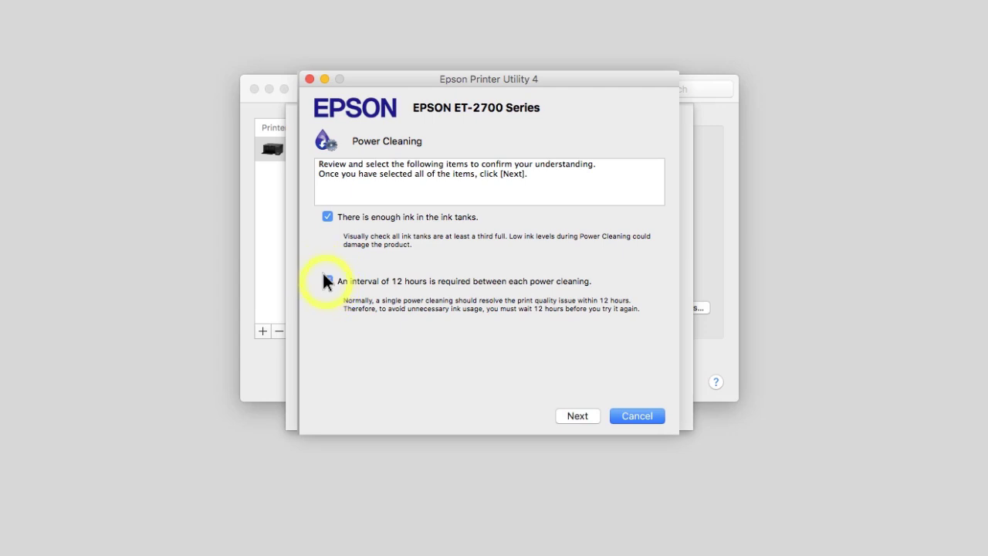
click(571, 415)
- Run the power cleaning to completion and close its finished screen
click(566, 383)
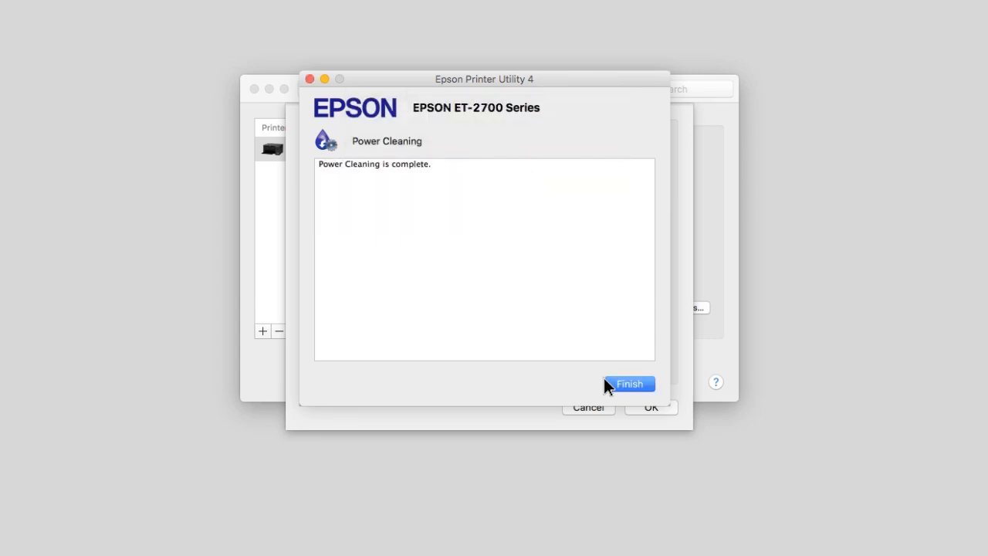
click(627, 383)
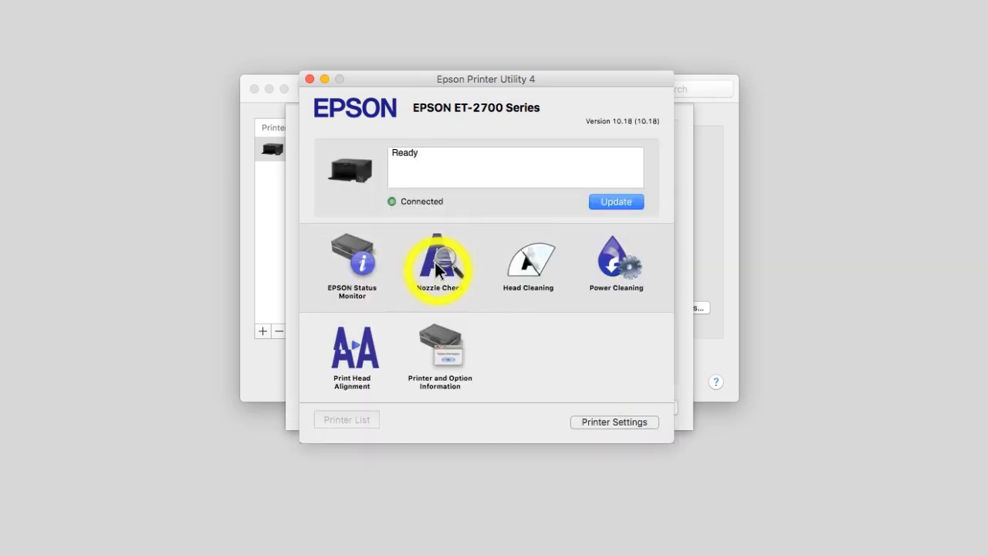
- Print a new nozzle check pattern to verify the power cleaning
click(437, 266)
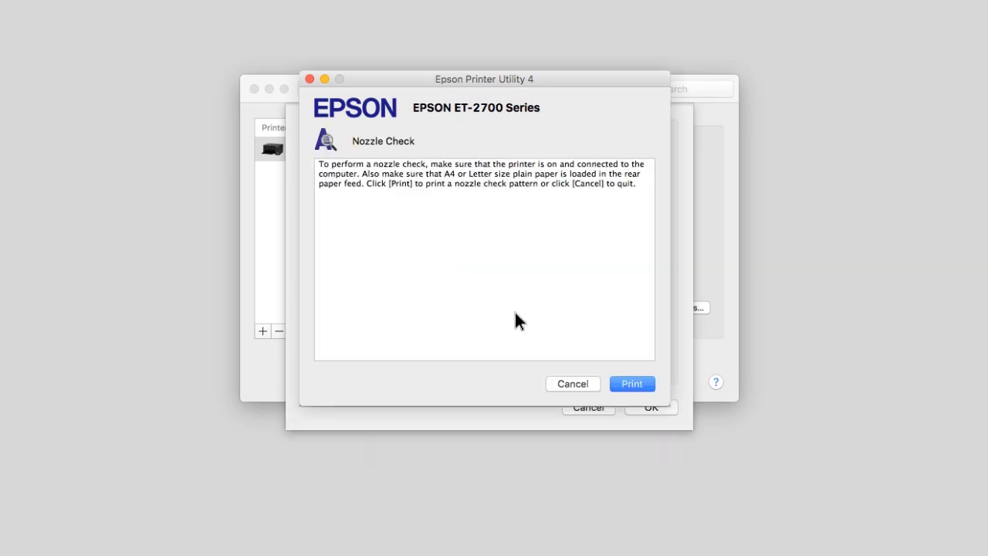
click(624, 381)
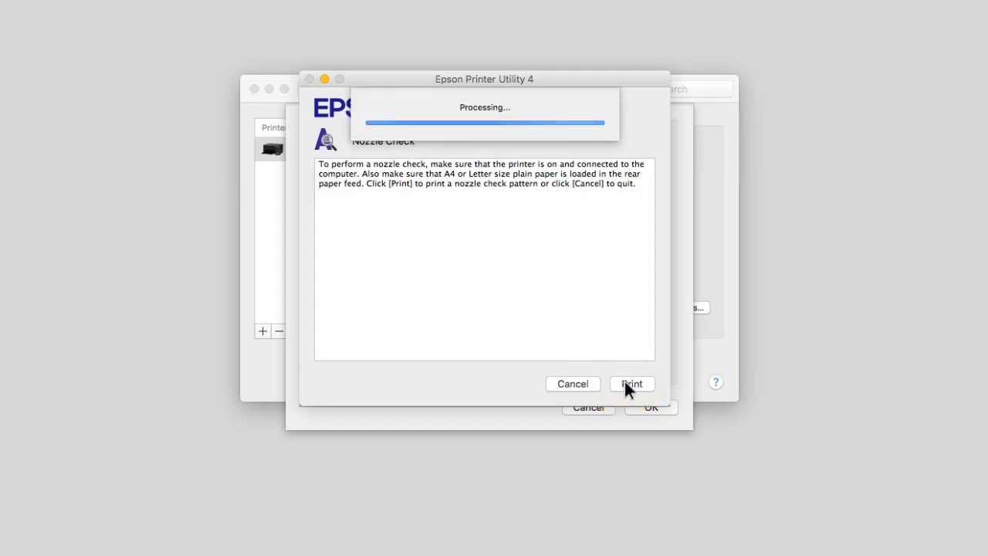